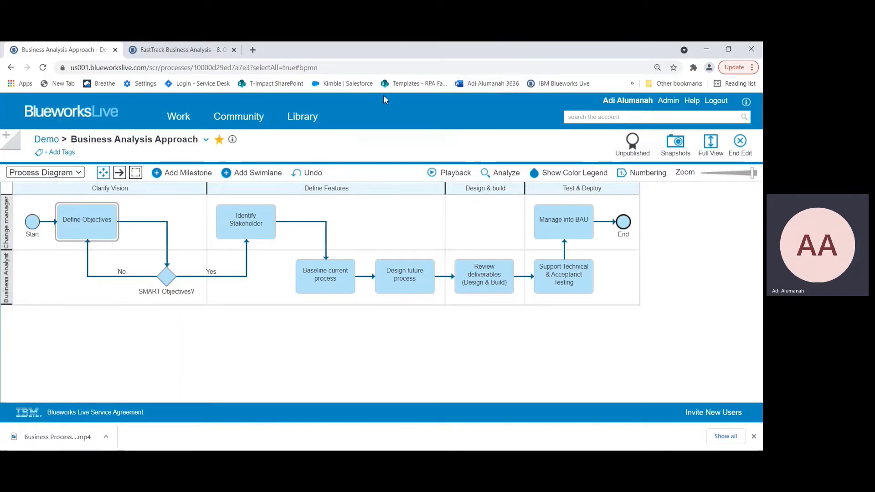
Step: Set the work time of the Define Objectives activity to 2 hours in its details
double_click(106, 212)
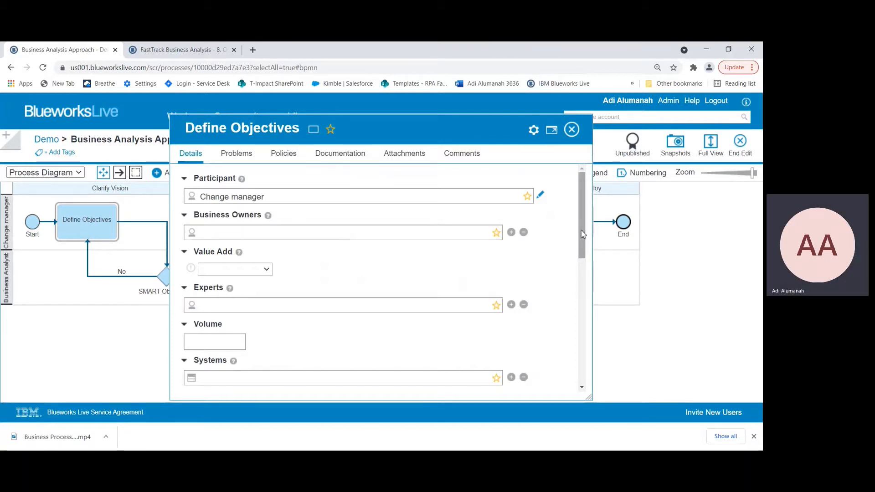
mouse_move(583, 234)
mouse_down()
mouse_move(564, 349)
mouse_move(582, 231)
mouse_up()
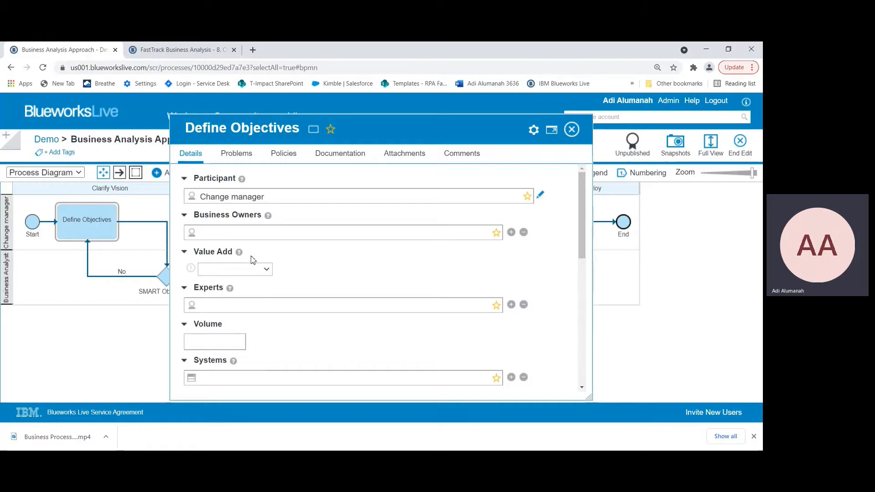
scroll(300, 354, down, 3)
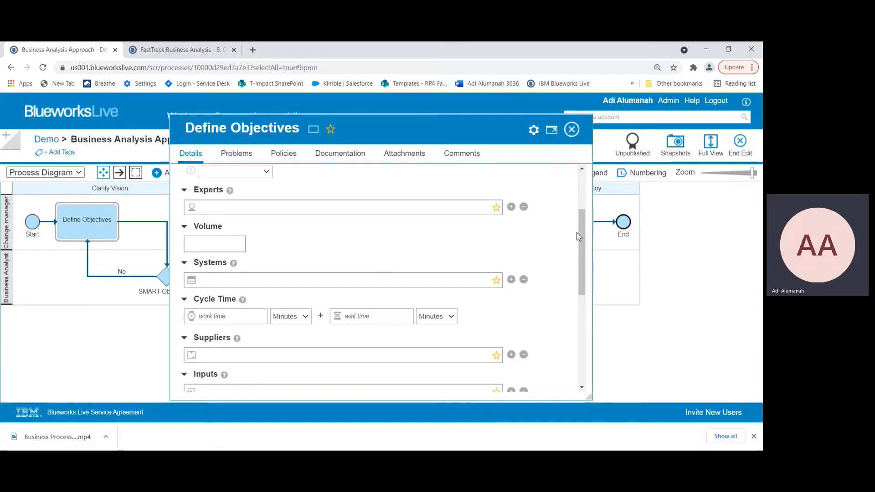
scroll(582, 236, up, 2)
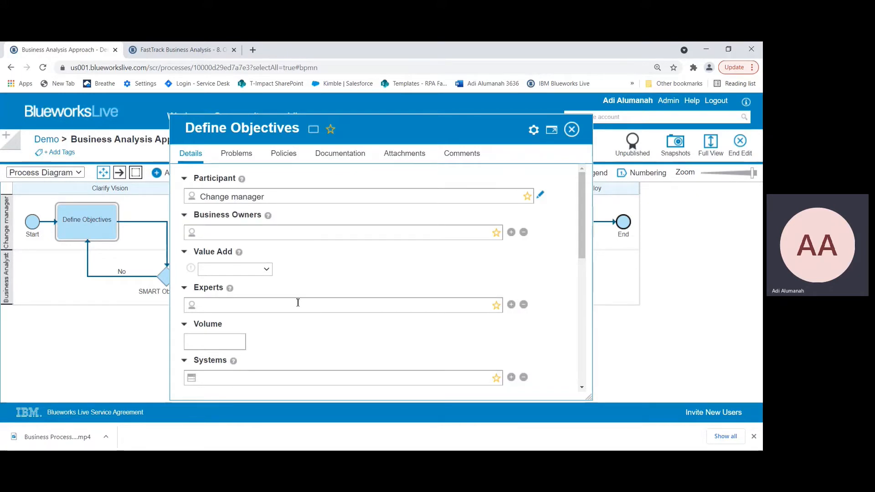
scroll(298, 302, down, 2)
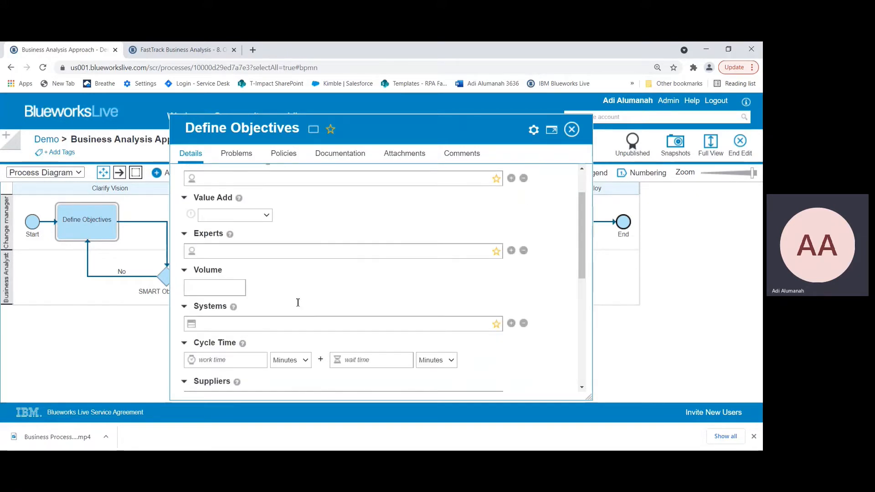
click(240, 353)
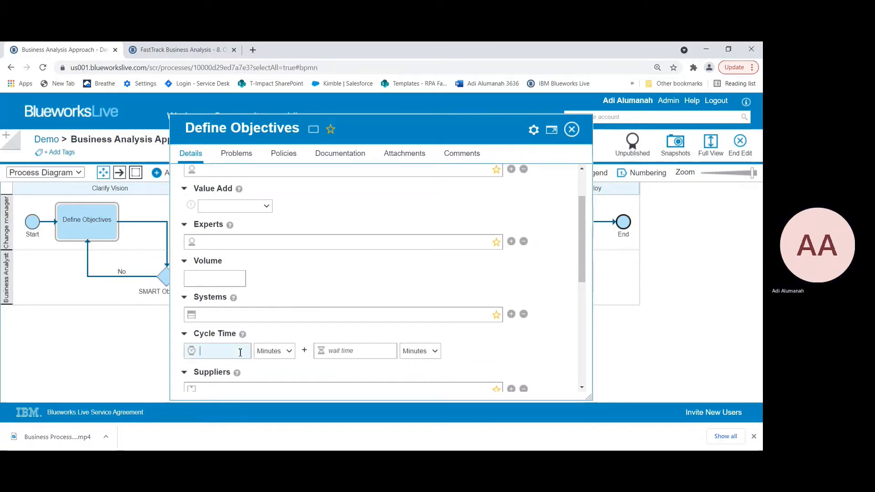
text(2)
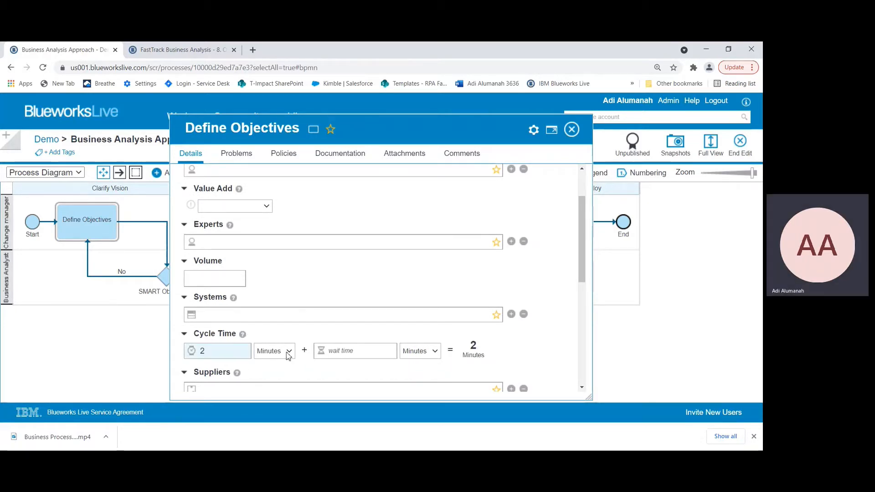
click(287, 351)
click(279, 385)
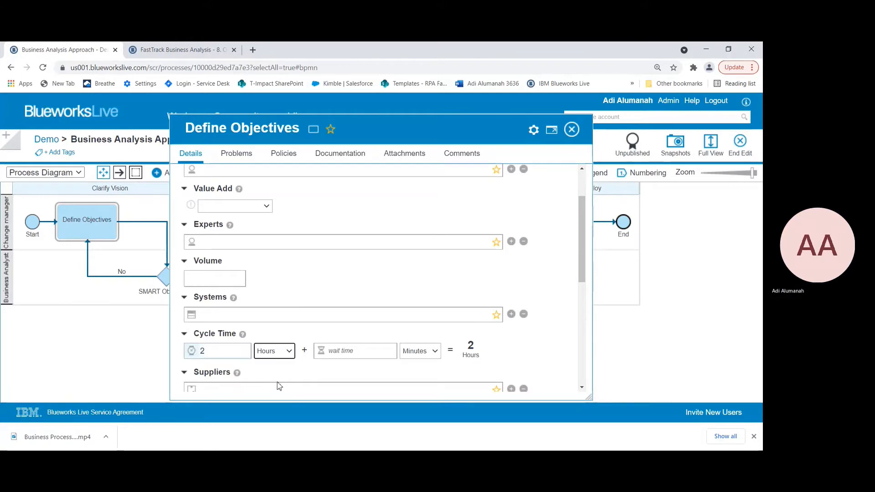
Step: Set the wait time of the Define Objectives activity to 8 hours
click(357, 352)
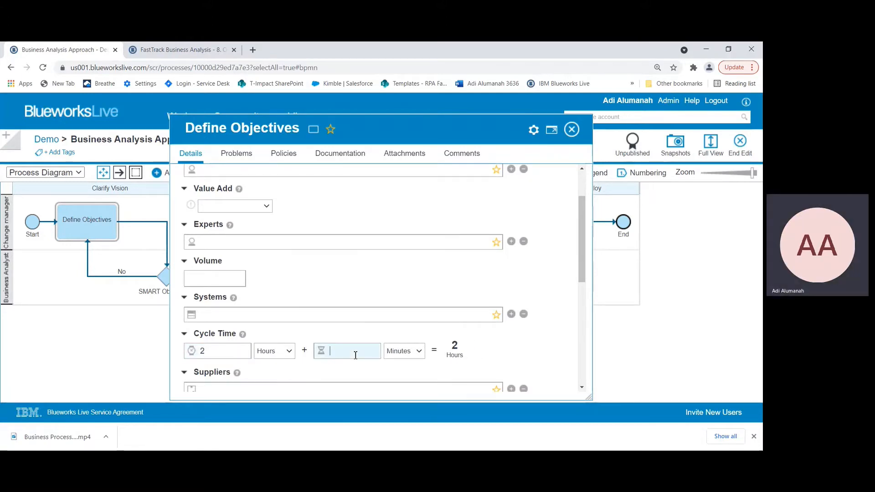
text(8)
click(419, 355)
click(405, 384)
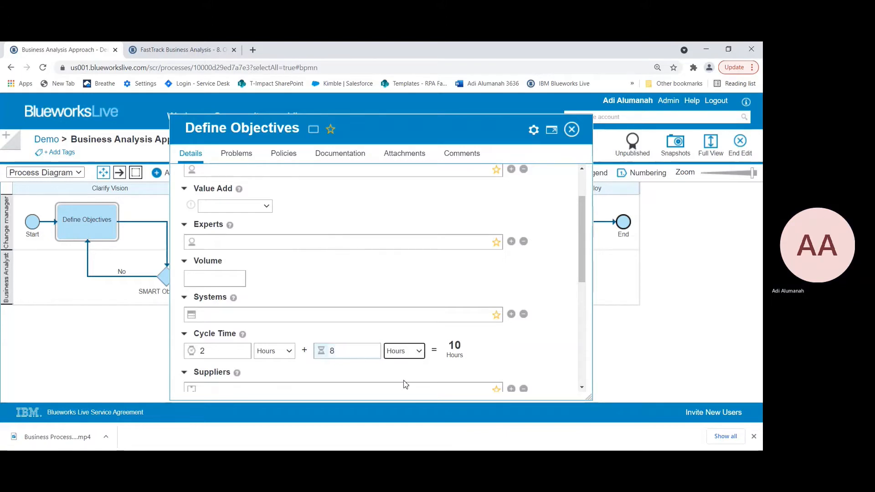
Step: Set Value Add to Yes for the Define Objectives activity and close its details
click(267, 208)
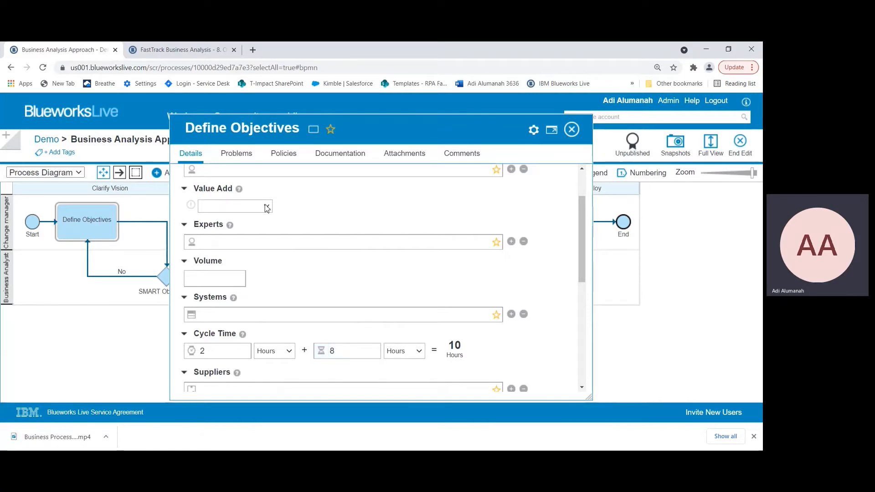
click(246, 227)
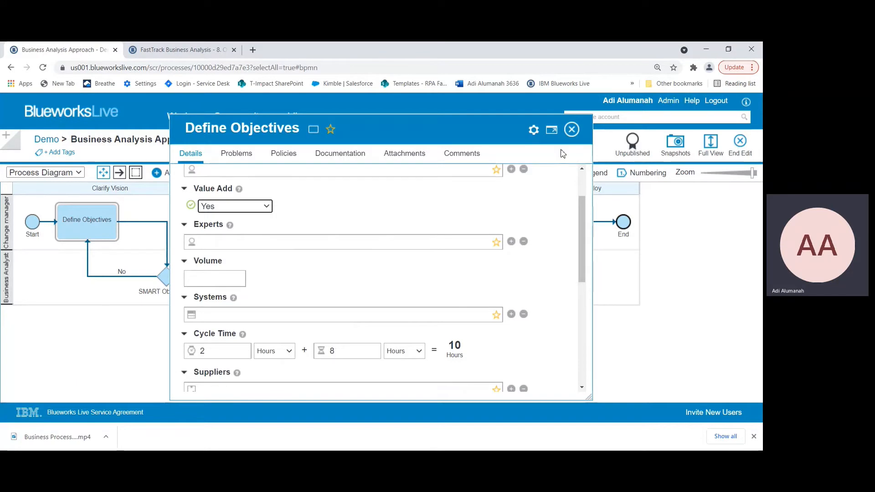
click(571, 129)
Step: Set Value Add to Yes for the Identify Stakeholder and Baseline current process activities
double_click(273, 231)
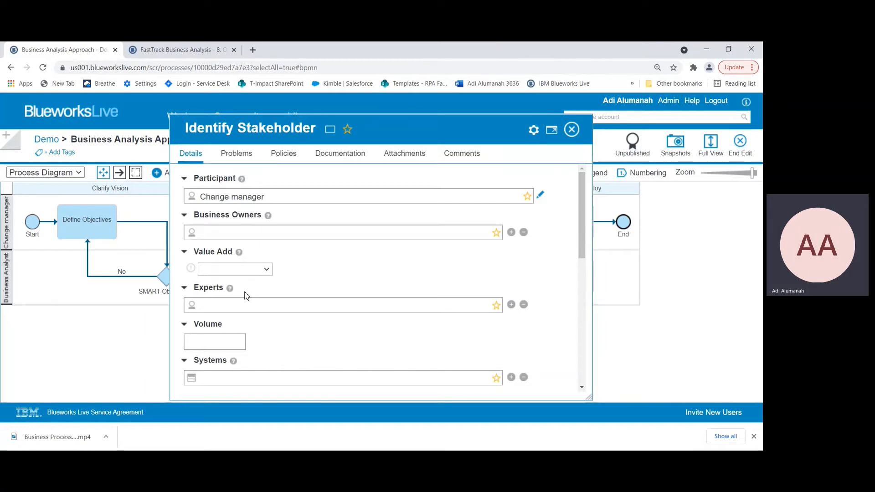
click(571, 129)
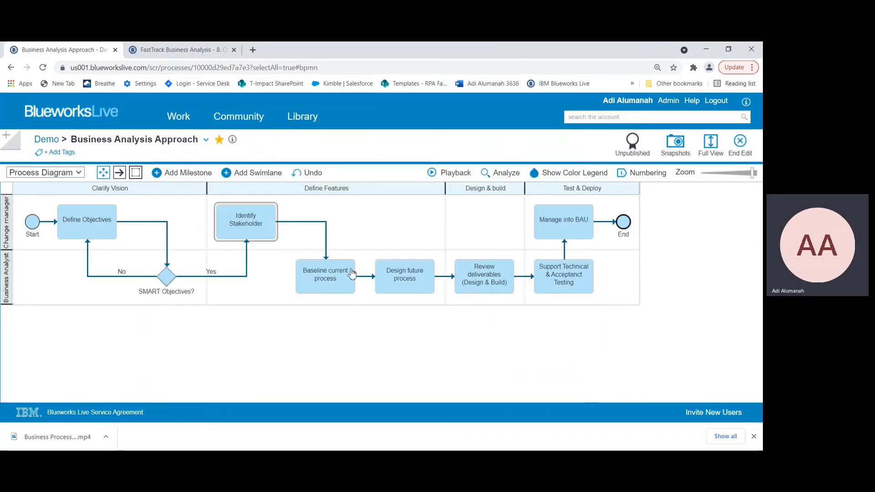
double_click(353, 264)
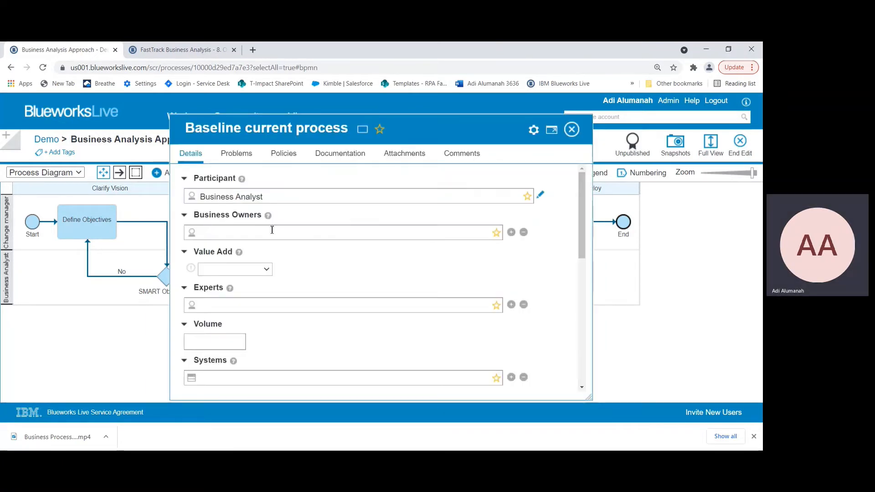
click(252, 293)
click(571, 130)
Step: Set Value Add to Yes for the Design future process activity and close its details
double_click(430, 290)
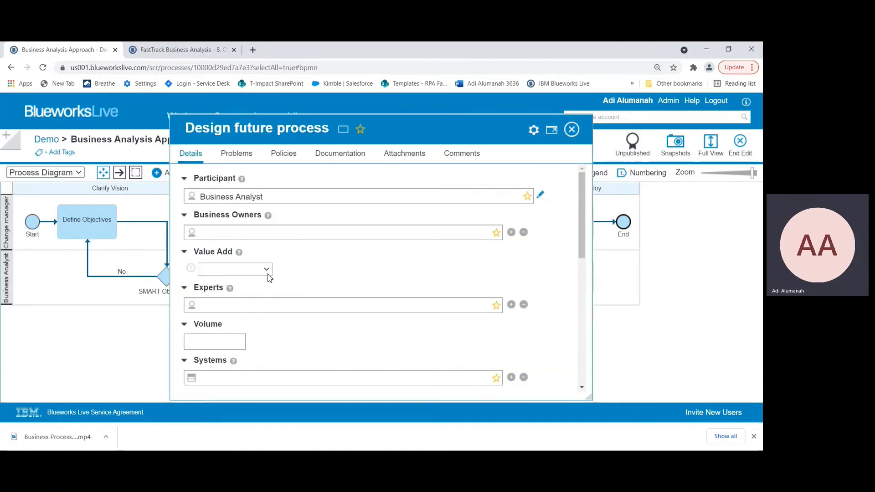
click(269, 278)
click(255, 290)
click(571, 130)
Step: Set Value Add to Required for Review deliverables (Design & Build) and to No for the Support Technical & Acceptance Testing activity
double_click(511, 267)
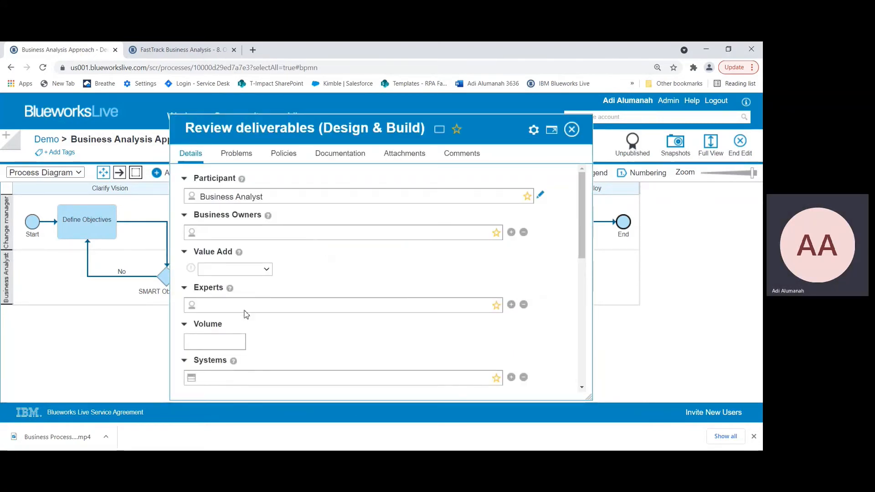
click(572, 130)
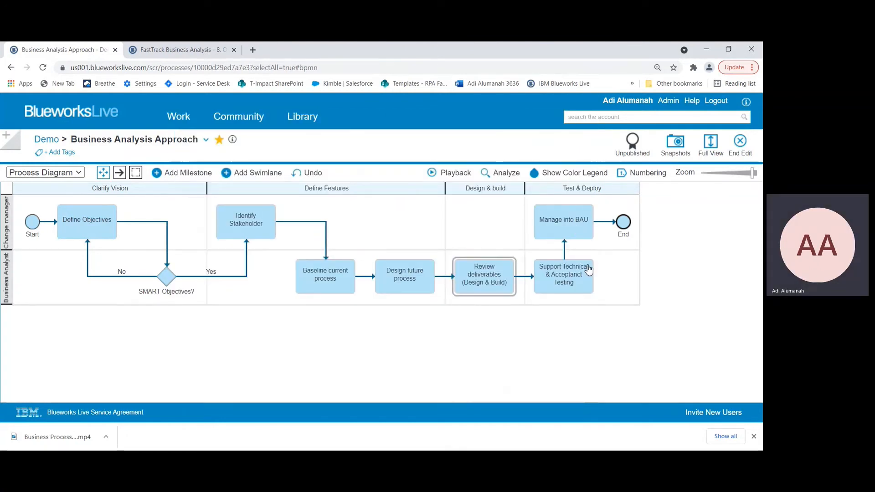
double_click(590, 263)
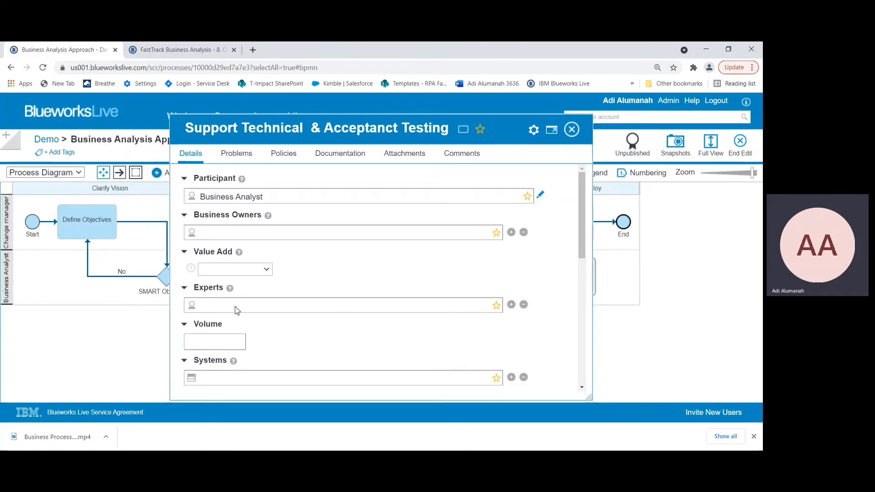
click(571, 130)
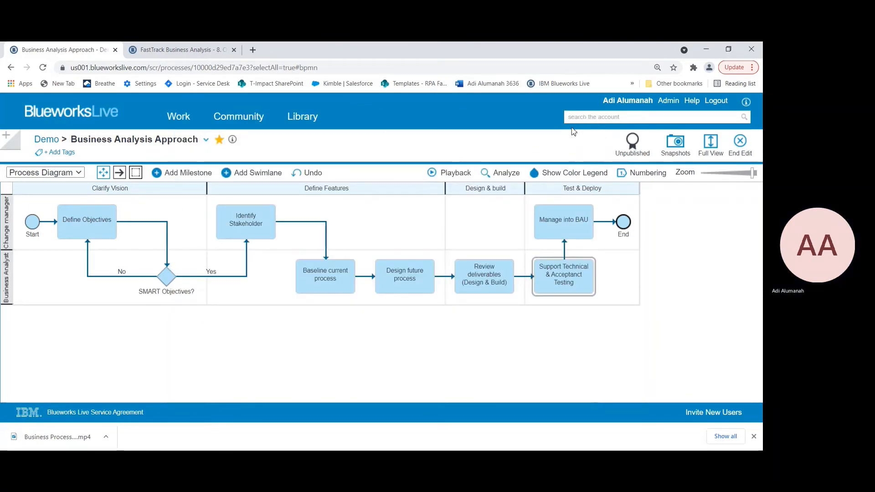
Step: Analyze the process with only the Value Add property shown on the diagram, and collapse the analysis list
click(503, 175)
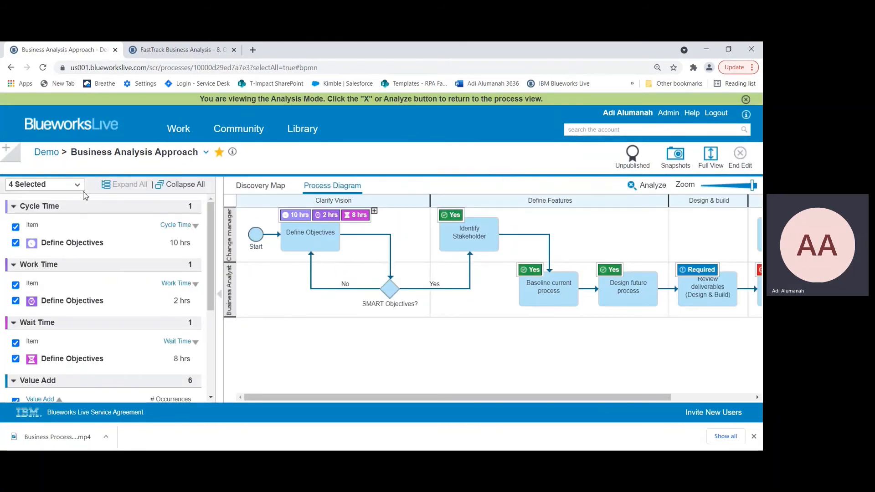
click(77, 185)
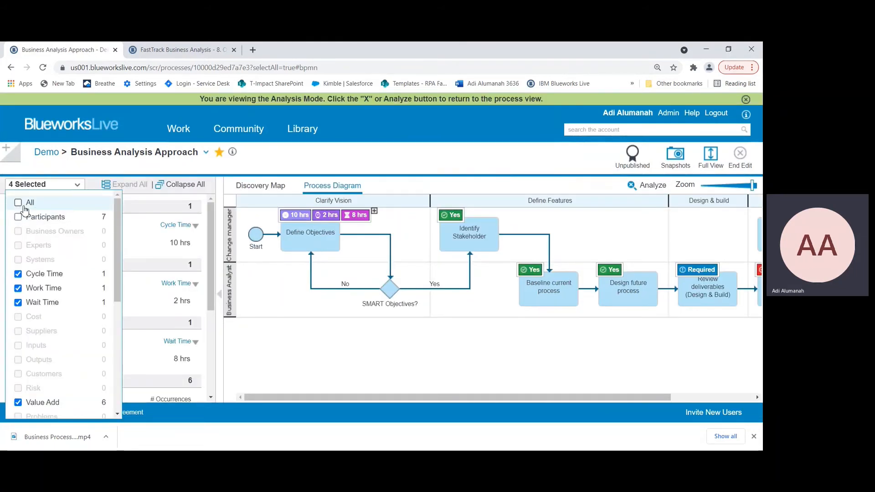
click(18, 203)
click(18, 202)
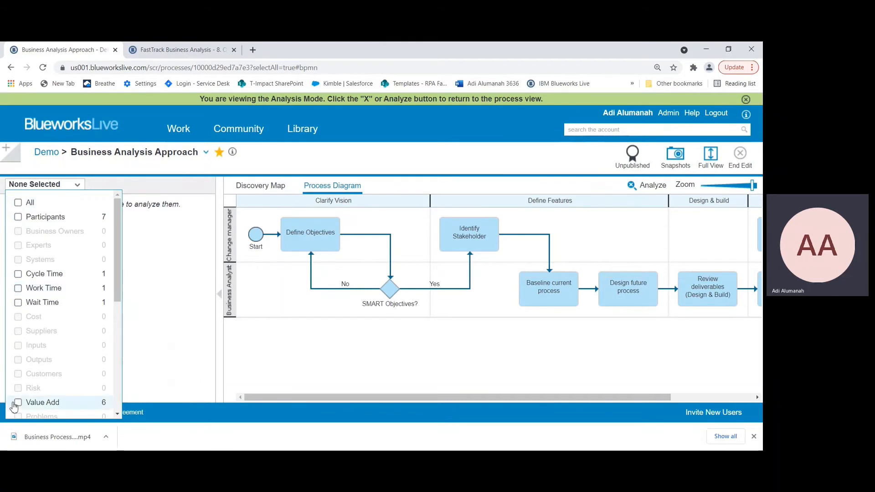
click(17, 403)
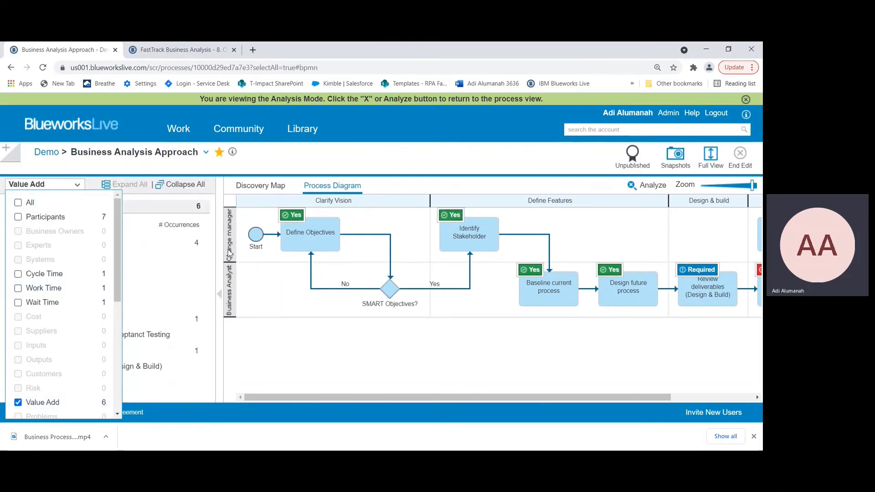
click(219, 294)
click(219, 295)
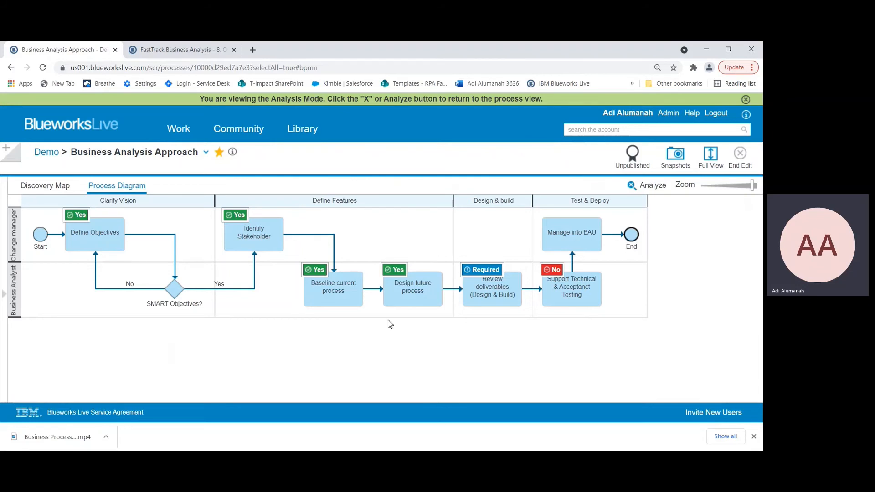
Step: Return to editing the process and view the details of the whole process and of the Clarify Vision milestone
double_click(406, 241)
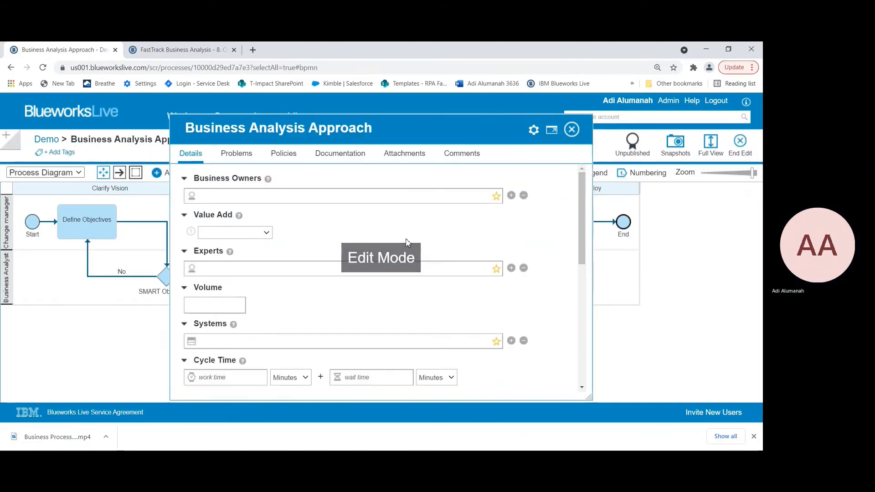
click(572, 130)
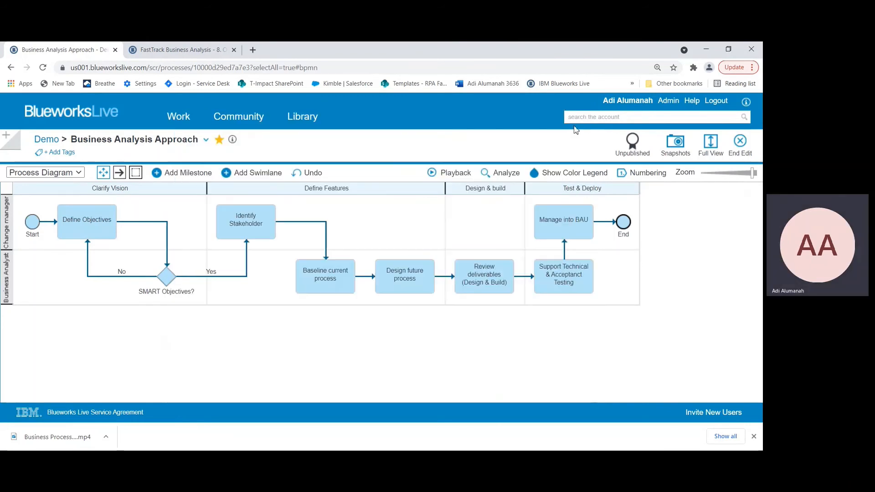
double_click(173, 191)
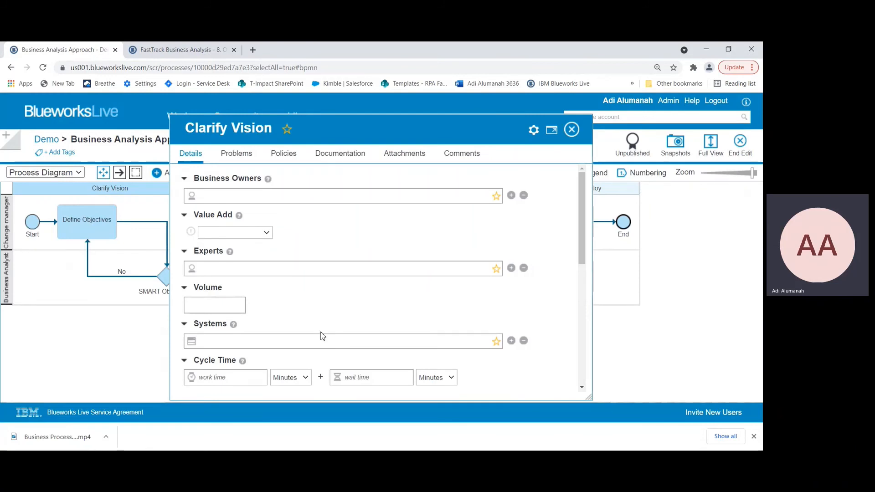
click(572, 129)
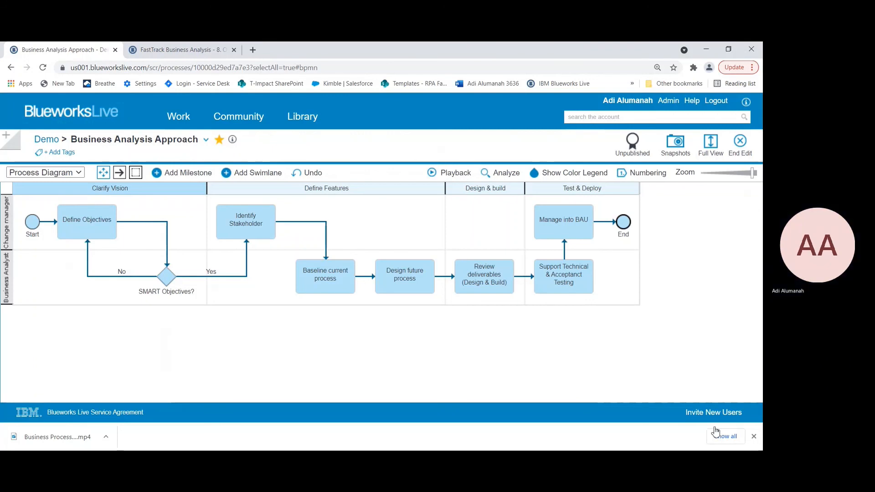
click(714, 427)
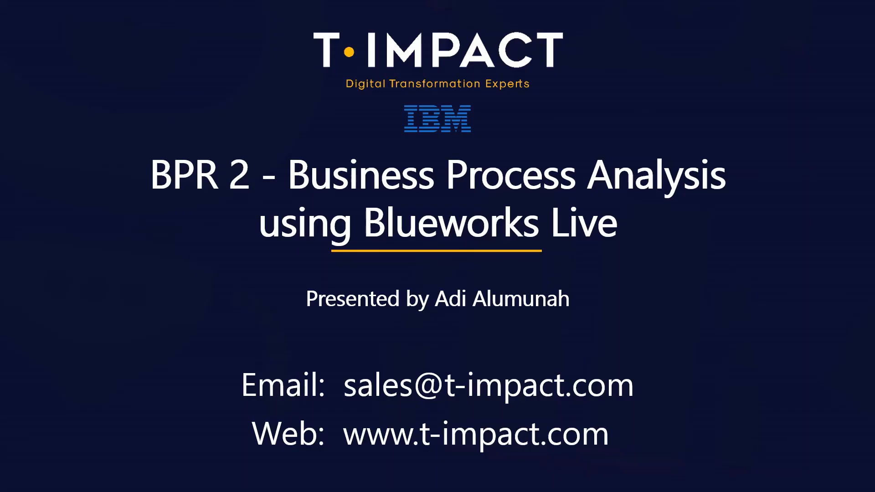